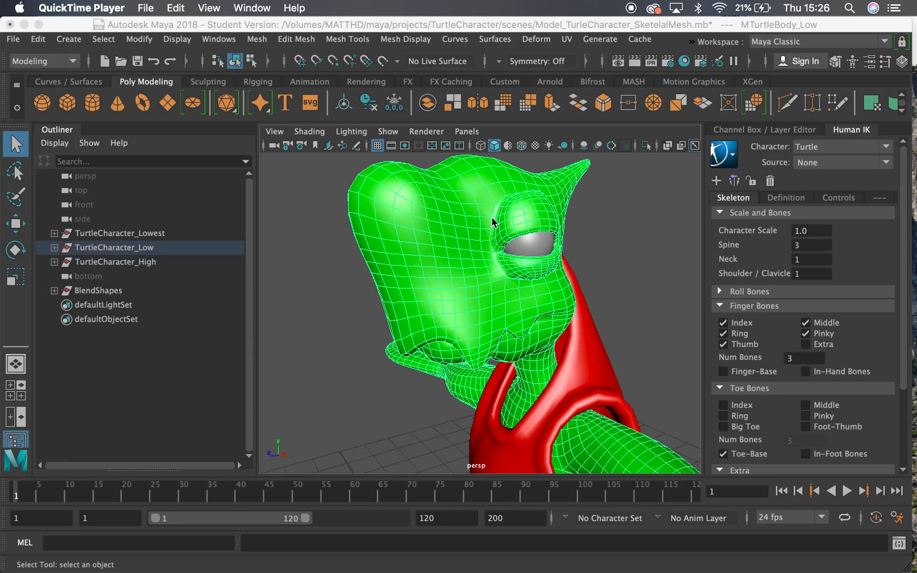
Step: Examine the dense wireframe topology of the turtle's head, especially around the eye and the pointed horn
alt+drag(466, 242, 344, 258)
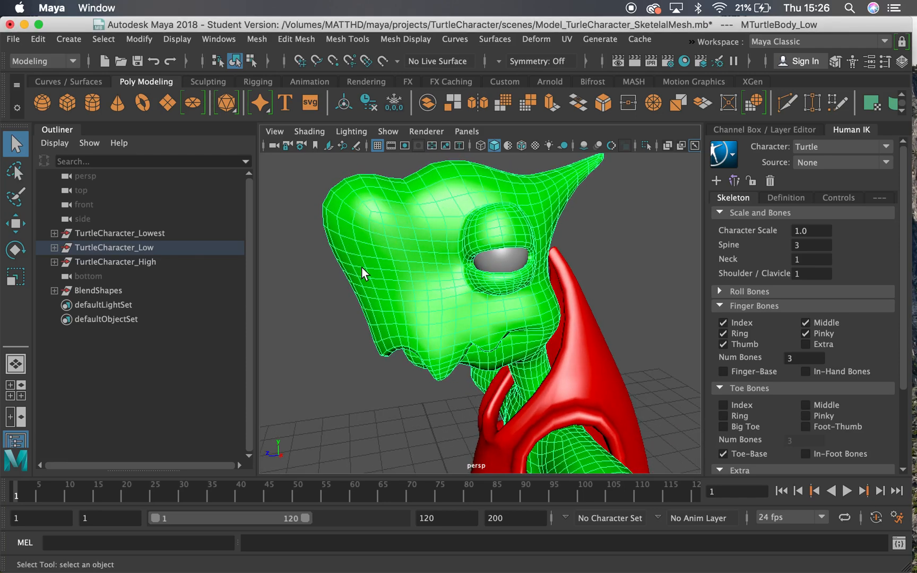
alt+drag(384, 286, 406, 298)
alt+right_drag(428, 201, 466, 261)
alt+middle_drag(466, 262, 473, 239)
alt+right_drag(473, 239, 448, 274)
alt+drag(449, 273, 417, 317)
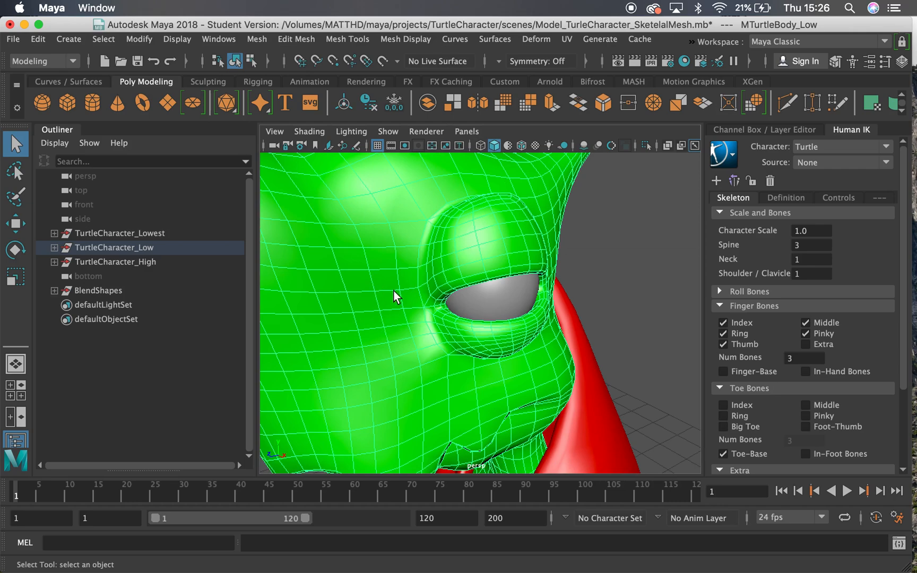
alt+drag(458, 172, 456, 252)
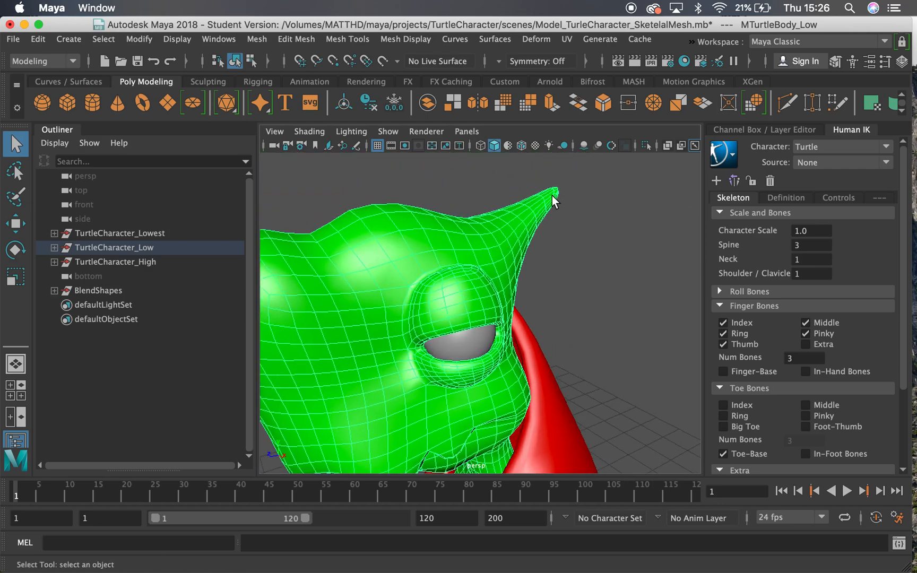
alt+middle_drag(388, 312, 447, 262)
alt+right_drag(446, 262, 585, 333)
alt+drag(471, 280, 596, 297)
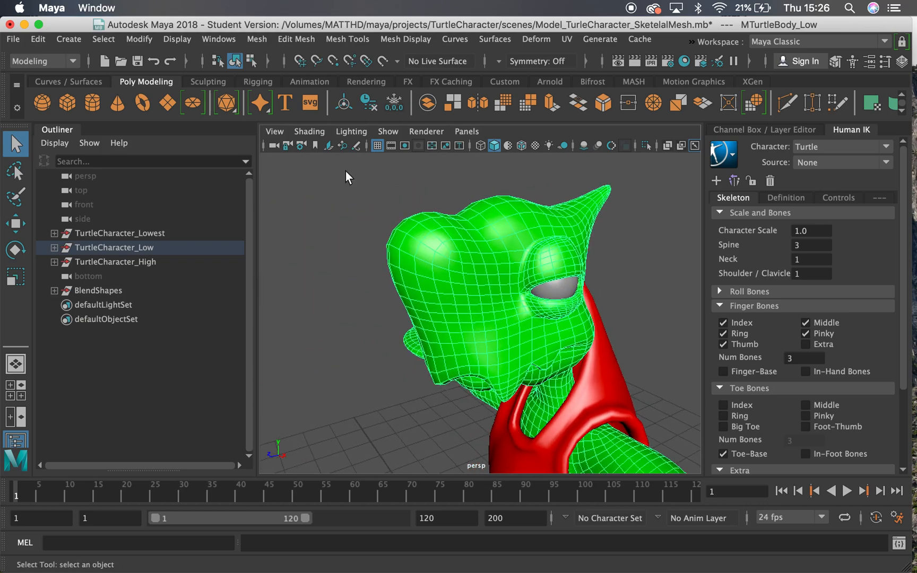
Step: Make the MTurtleBody_Low mesh a live surface and activate the Quad Draw tool
click(382, 61)
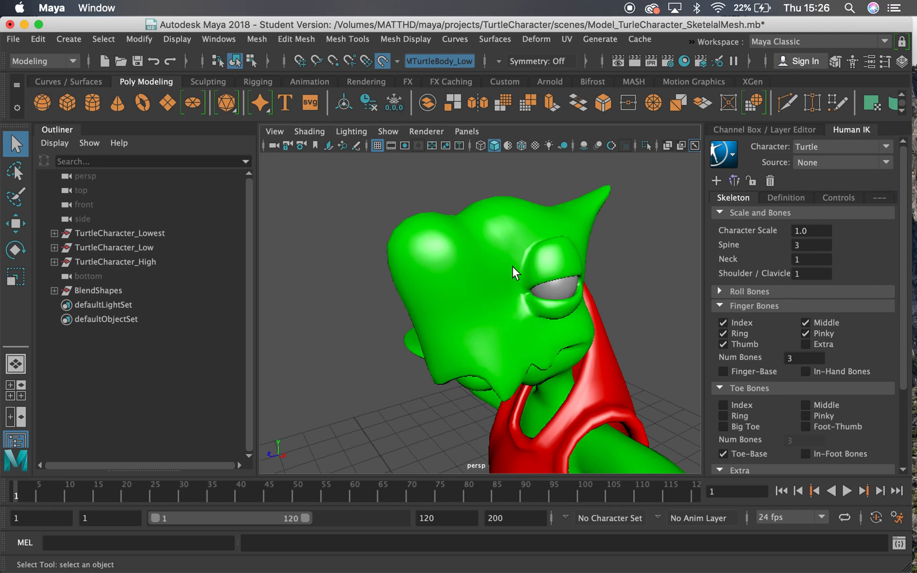
alt+drag(467, 268, 492, 282)
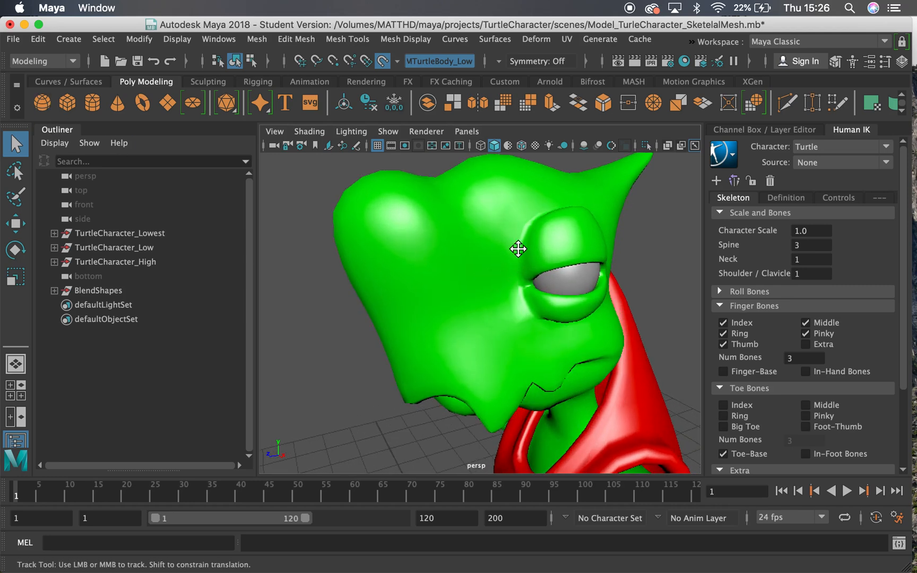
alt+middle_drag(518, 248, 491, 268)
alt+drag(492, 269, 468, 251)
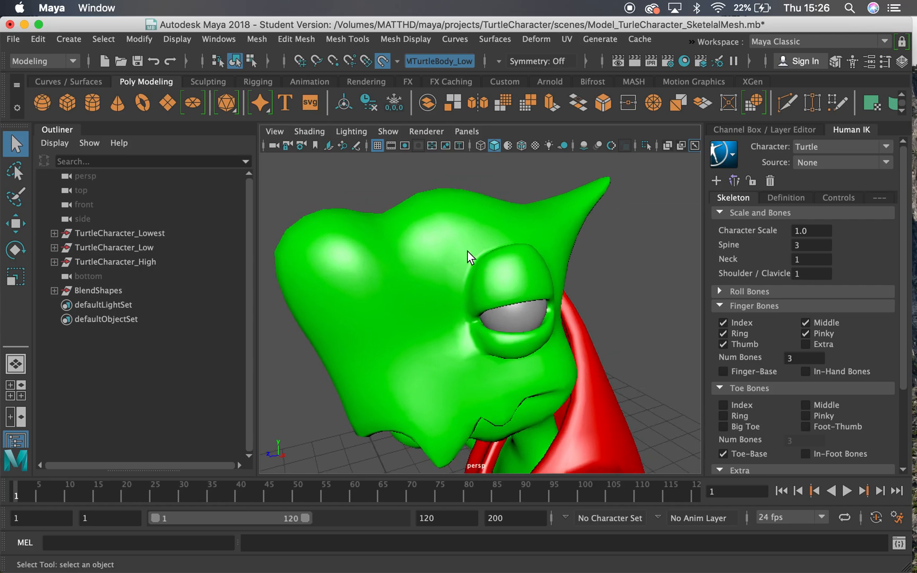
click(347, 39)
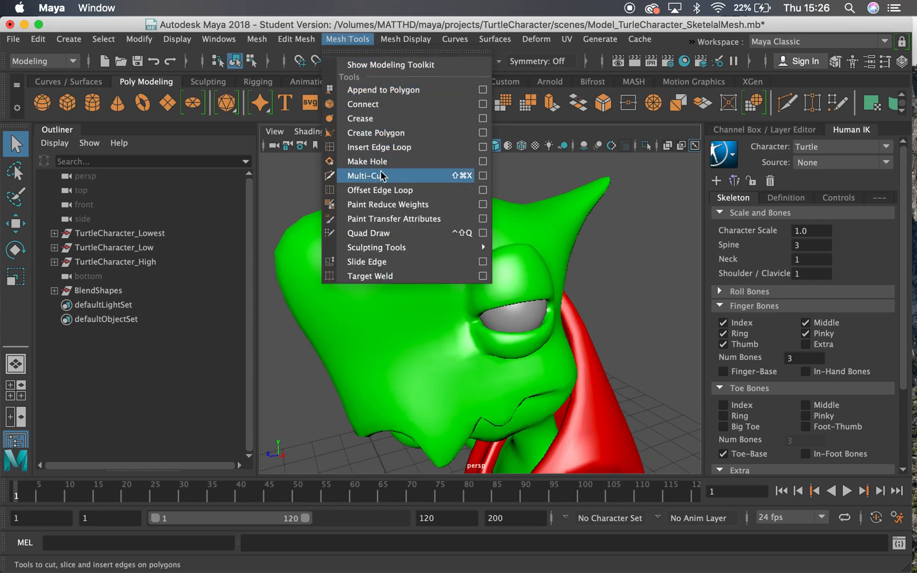
mouse_move(385, 243)
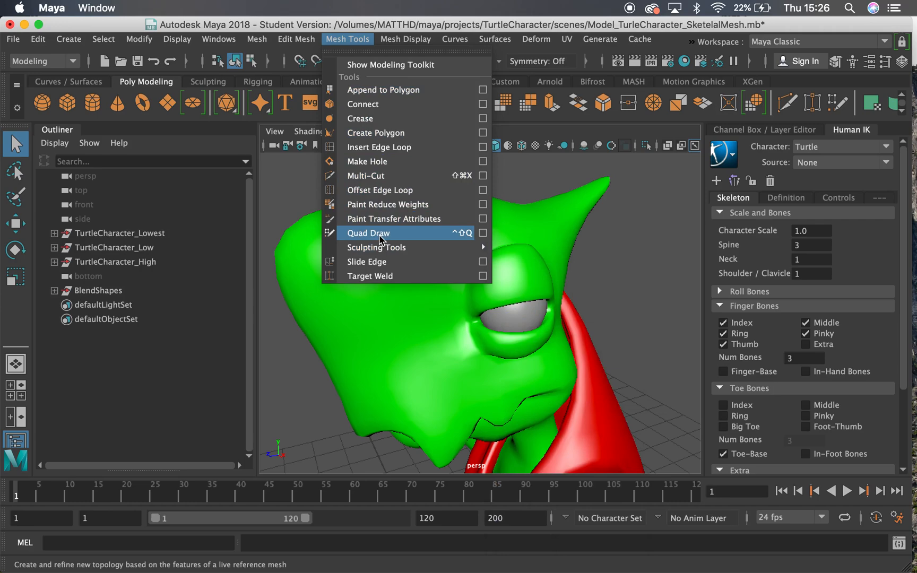
click(372, 233)
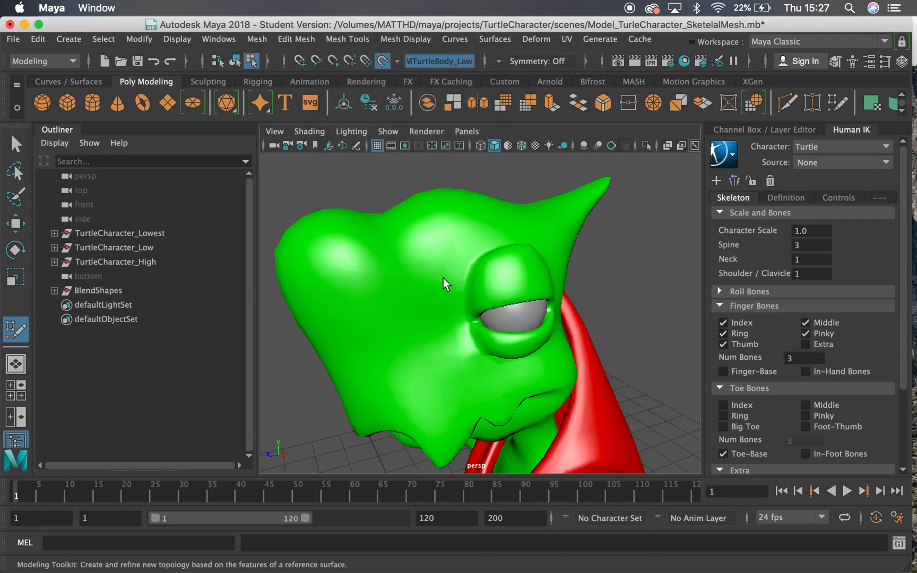
Step: Place four Quad Draw points in a rough square on the brow, against the front edge of the upper eyelid
alt+right_drag(430, 266, 452, 277)
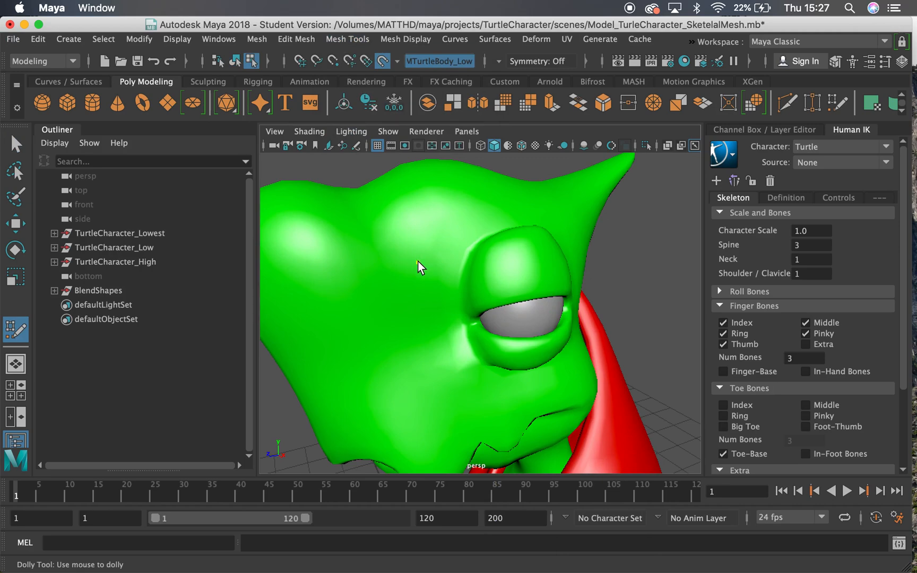
mouse_move(418, 276)
alt+mouse_down()
mouse_move(487, 289)
mouse_move(481, 266)
mouse_move(458, 255)
mouse_move(425, 278)
alt+mouse_up()
alt+right_drag(425, 278, 454, 312)
alt+drag(454, 312, 450, 303)
alt+middle_drag(450, 304, 440, 266)
alt+right_drag(440, 266, 453, 248)
alt+middle_drag(454, 254, 491, 286)
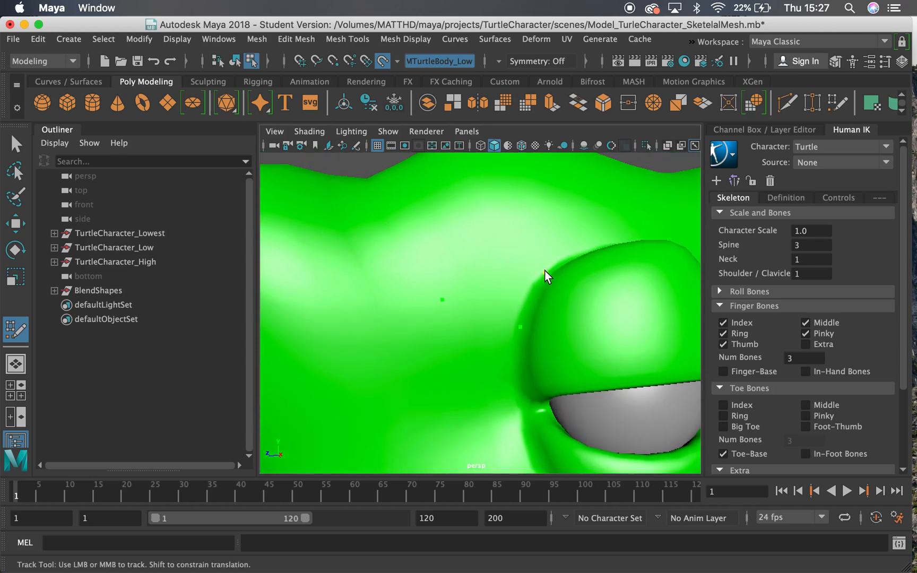
mouse_move(497, 307)
alt+mouse_down()
mouse_move(516, 299)
mouse_move(498, 303)
mouse_move(510, 308)
alt+mouse_up()
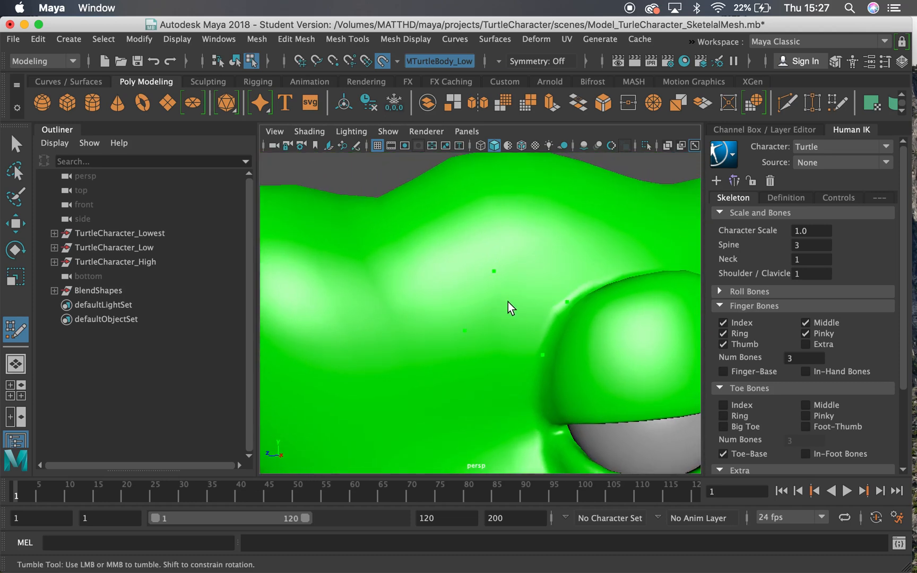
Step: Display the model with the default material and fill the four brow points with a first quad
click(508, 146)
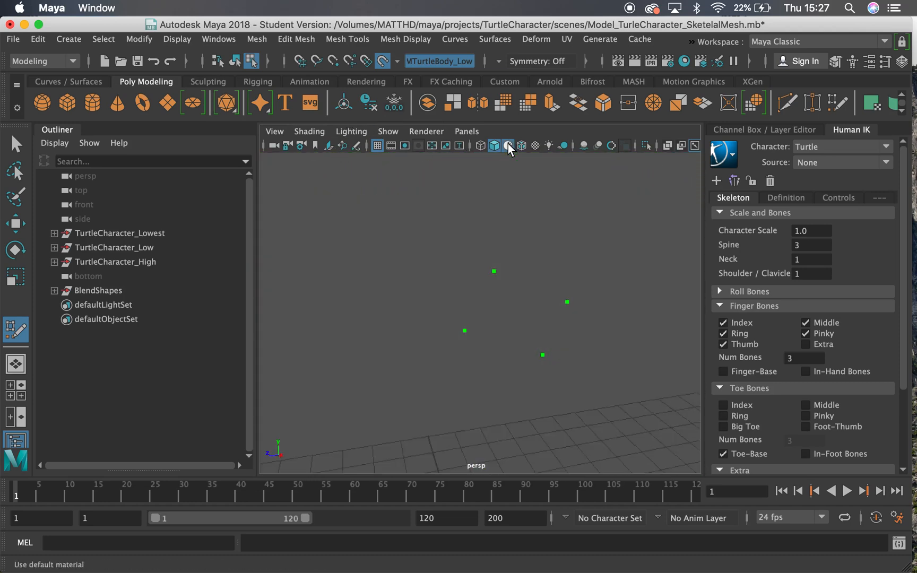
scroll(535, 298, up, 1)
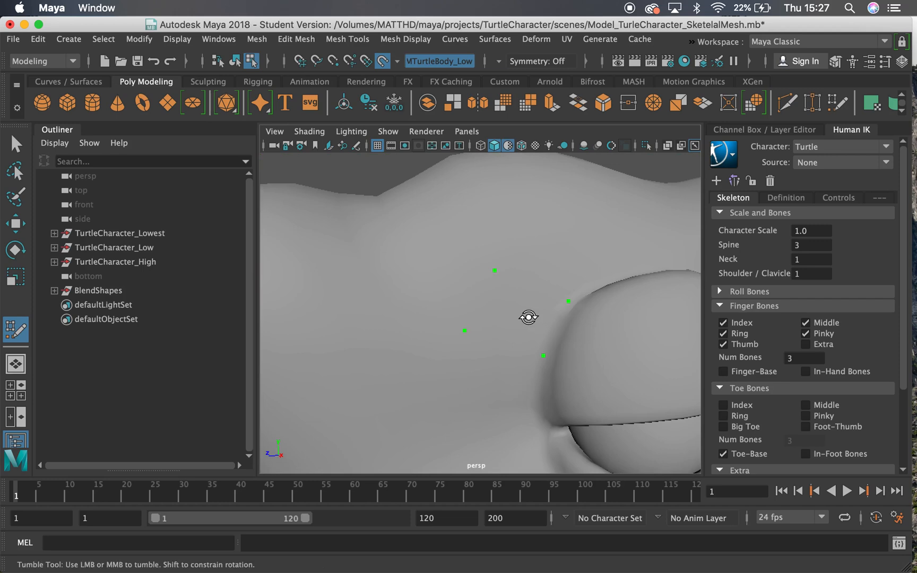
alt+drag(529, 317, 543, 311)
scroll(543, 310, down, 2)
mouse_move(543, 310)
alt+middle_down()
mouse_move(508, 284)
mouse_move(497, 293)
alt+middle_up()
shift+click(496, 281)
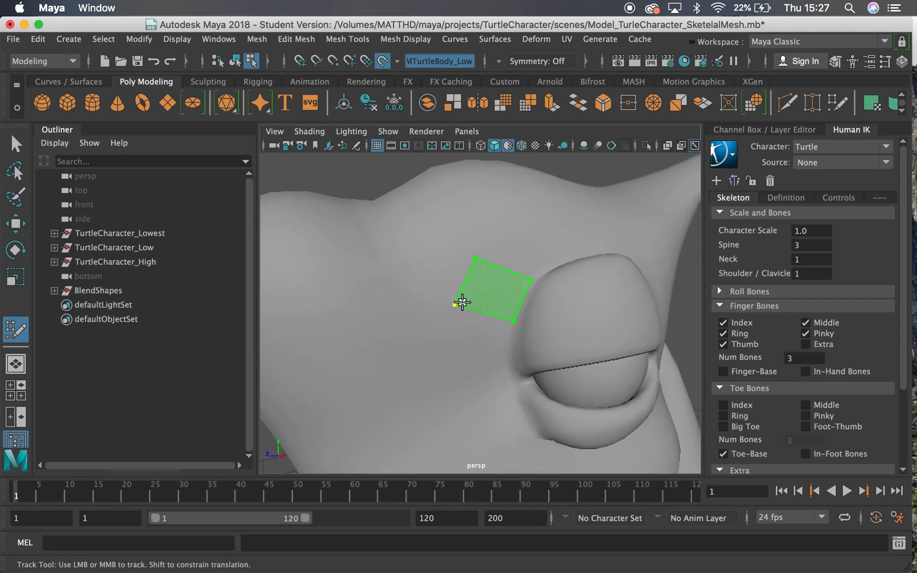
key(shift)
shift+click(494, 285)
Step: Place two more points above the upper eyelid and fill a second quad adjoining the first
alt+drag(526, 311, 437, 316)
alt+right_drag(436, 315, 467, 302)
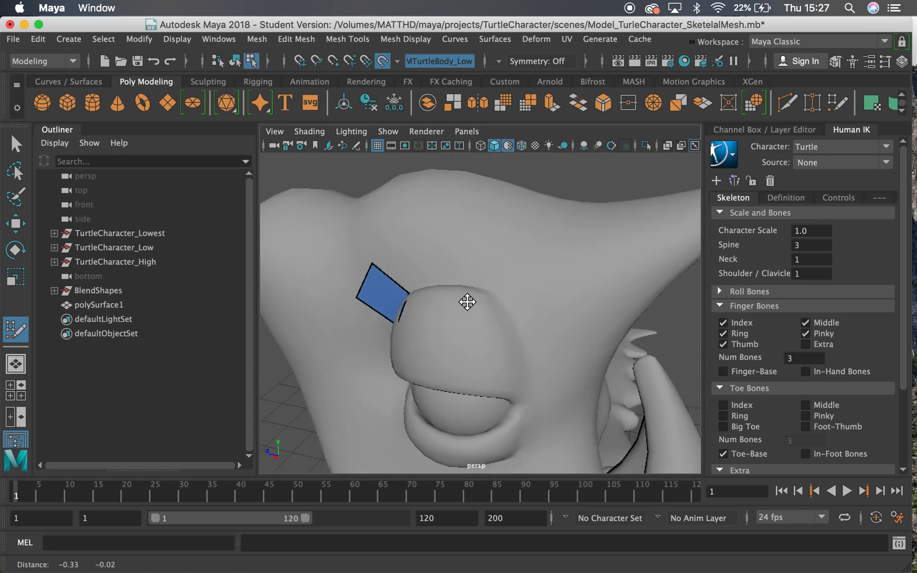
alt+drag(467, 301, 401, 297)
alt+right_drag(401, 297, 437, 294)
alt+drag(436, 293, 469, 262)
alt+right_drag(469, 262, 463, 290)
alt+middle_drag(463, 291, 466, 245)
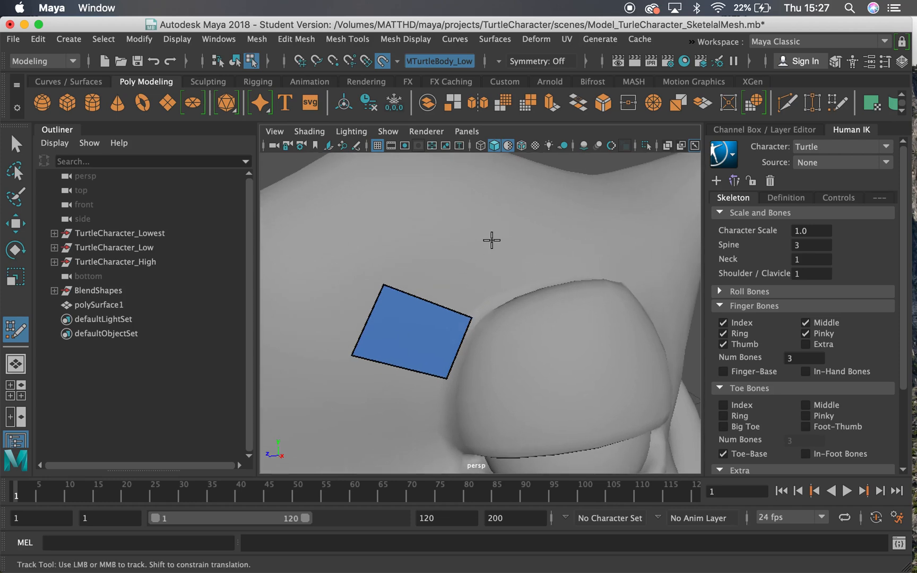
click(487, 233)
alt+drag(489, 299, 502, 303)
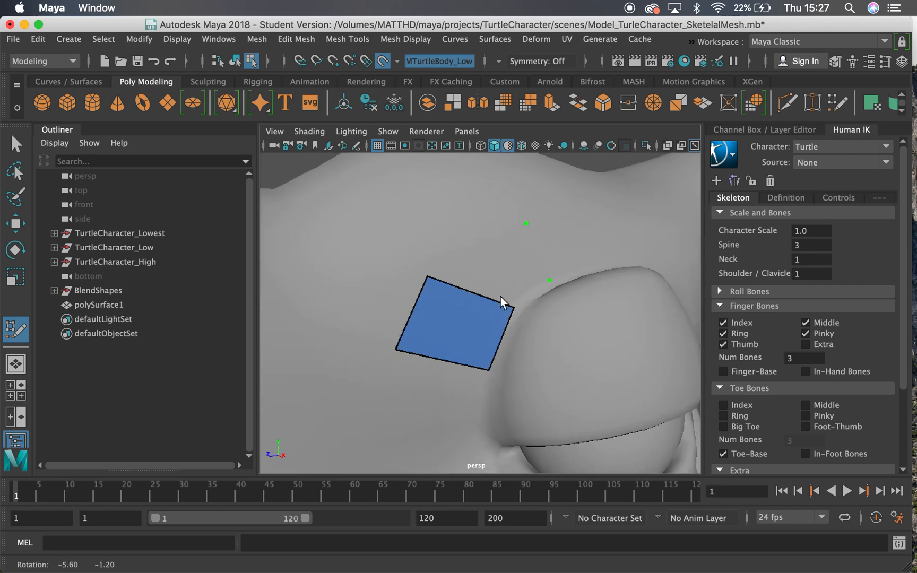
shift+click(555, 277)
Step: Extend the strip over the top of the upper eyelid with a third quad built from two new points
alt+drag(538, 273, 524, 275)
alt+right_drag(524, 274, 507, 258)
click(508, 248)
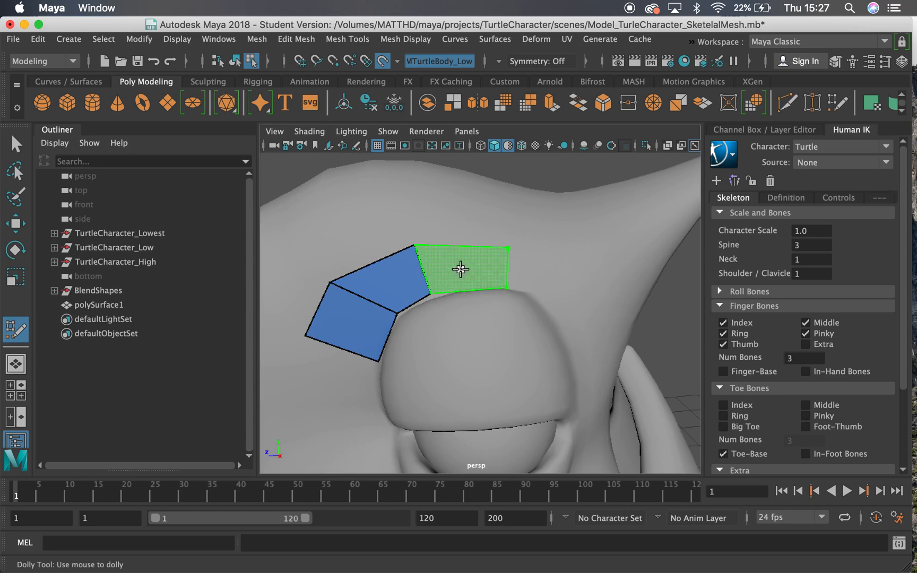
shift+click(455, 267)
Step: Add a fourth quad that bends the strip down around the rear top edge of the eyelid
alt+right_drag(497, 291, 508, 291)
alt+middle_drag(508, 291, 579, 273)
alt+drag(580, 272, 372, 289)
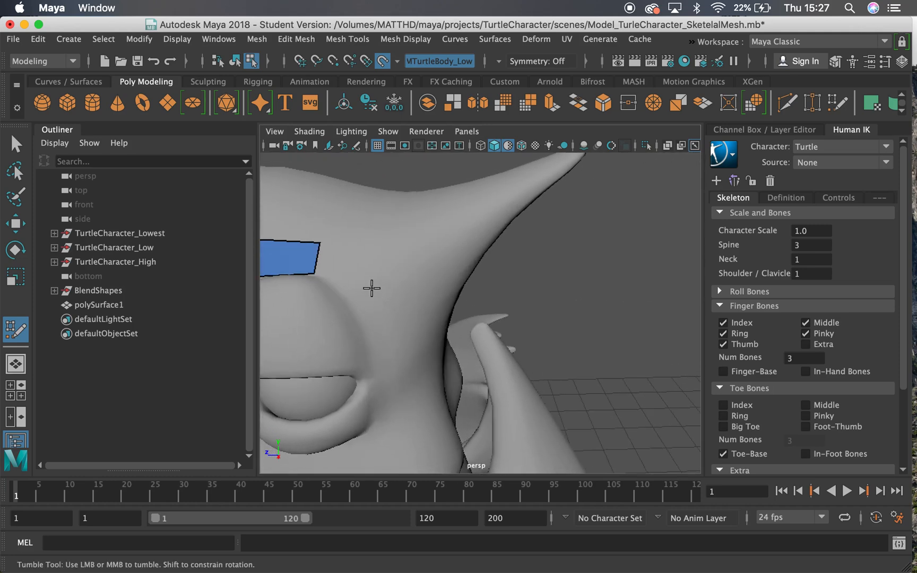
alt+right_drag(372, 289, 385, 296)
alt+drag(385, 296, 475, 302)
alt+middle_drag(476, 302, 576, 259)
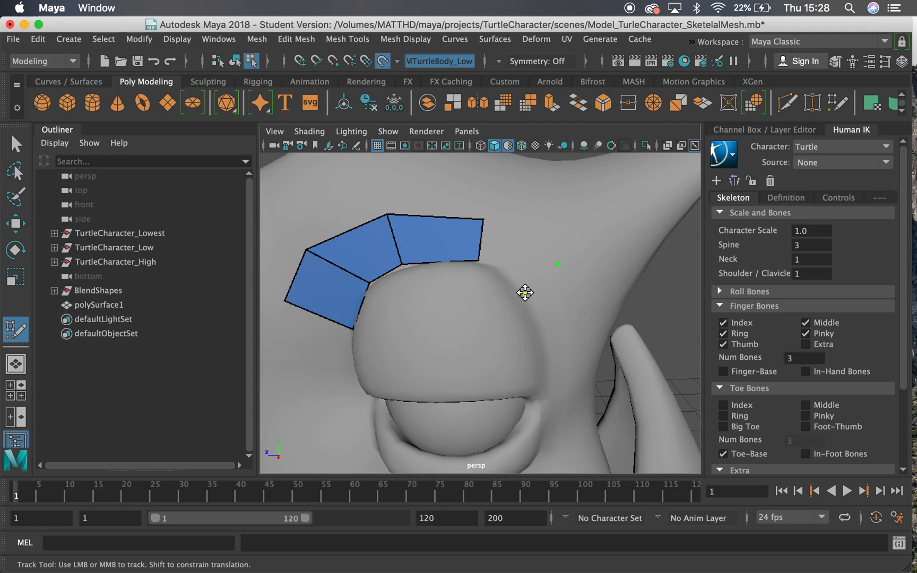
shift+click(514, 250)
Step: Place two points down the rear side of the eyelid and fill a fifth quad between them and the strip
alt+middle_drag(535, 332, 509, 299)
alt+drag(497, 272, 487, 272)
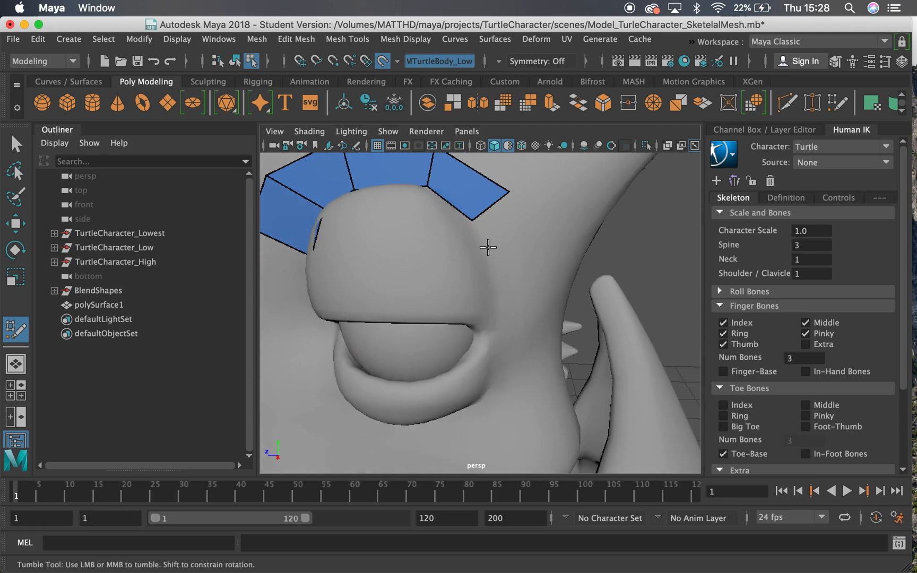
click(483, 261)
click(528, 261)
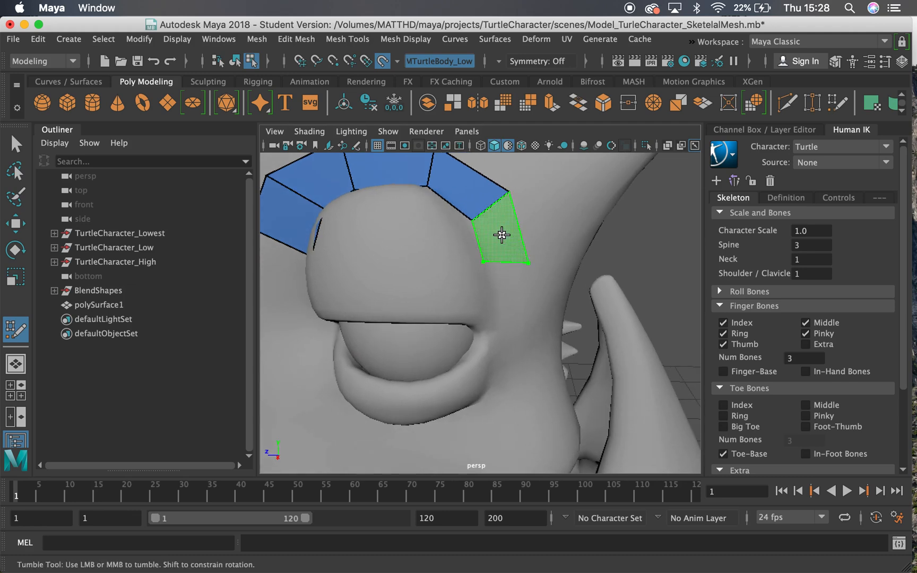
shift+click(502, 234)
Step: Continue the strip to the rear corner of the eye with a sixth quad
scroll(503, 303, down, 5)
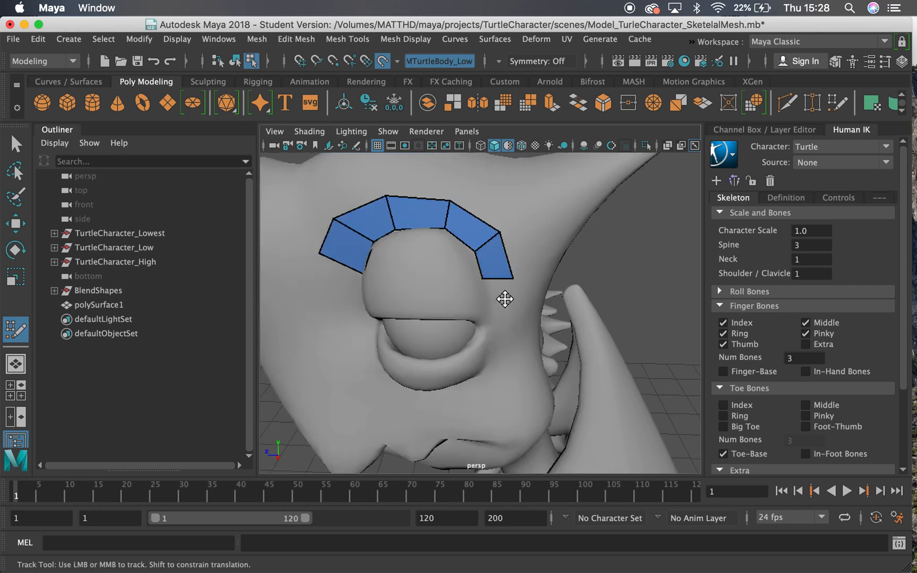
alt+middle_drag(505, 299, 519, 275)
click(510, 281)
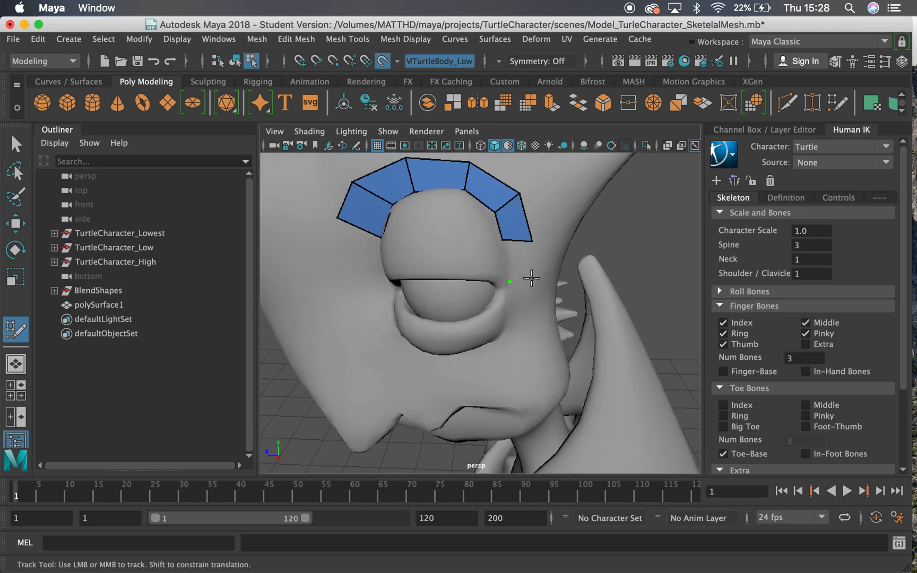
shift+click(518, 262)
Step: Inspect the quad strip around the eye, and switch to Chrome to view the retopology slide on boundary vertex numbers
alt+drag(514, 269, 551, 276)
alt+middle_drag(505, 224, 512, 282)
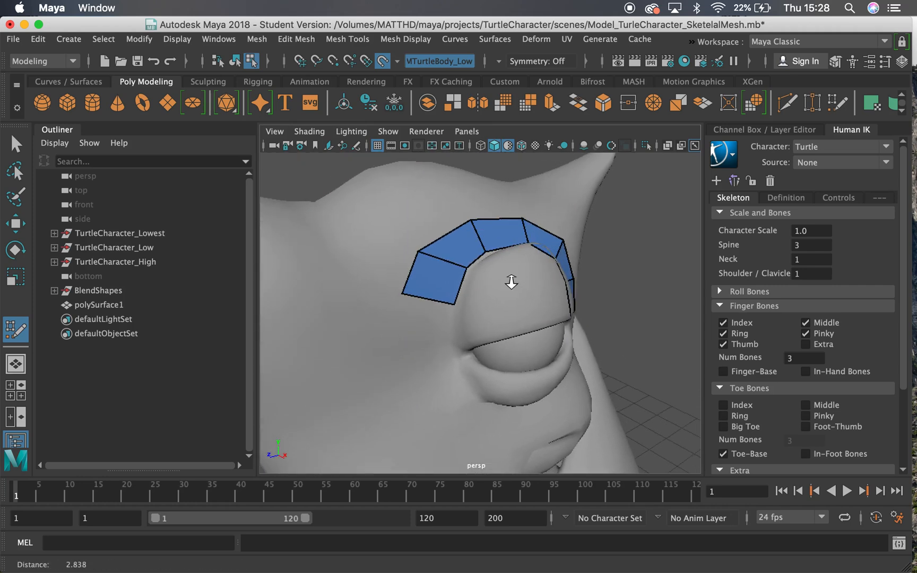
scroll(507, 282, down, 3)
alt+drag(477, 271, 424, 269)
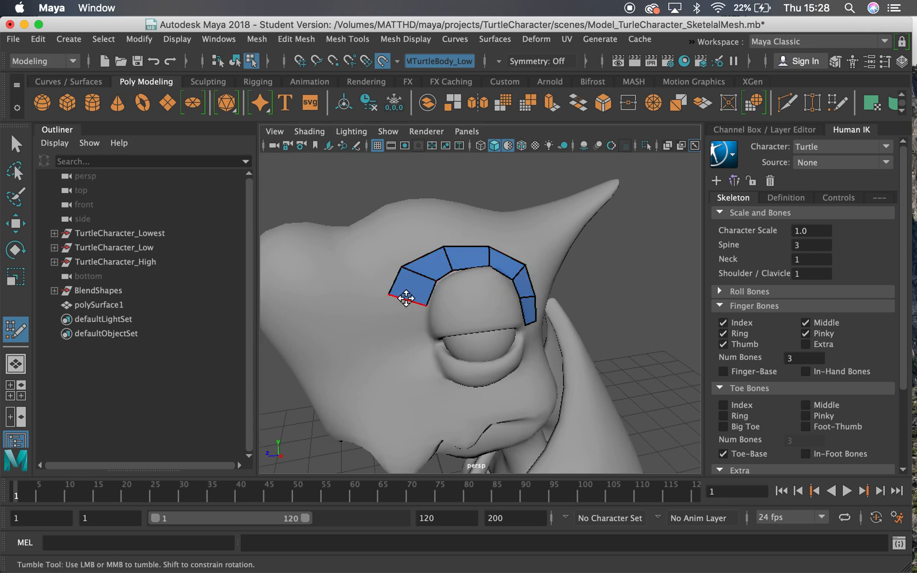
mouse_move(155, 560)
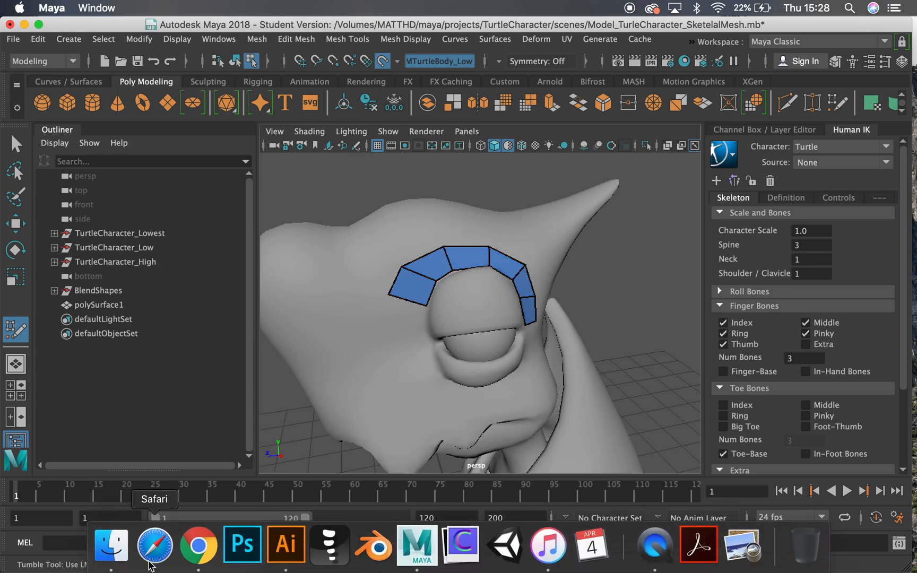
click(208, 549)
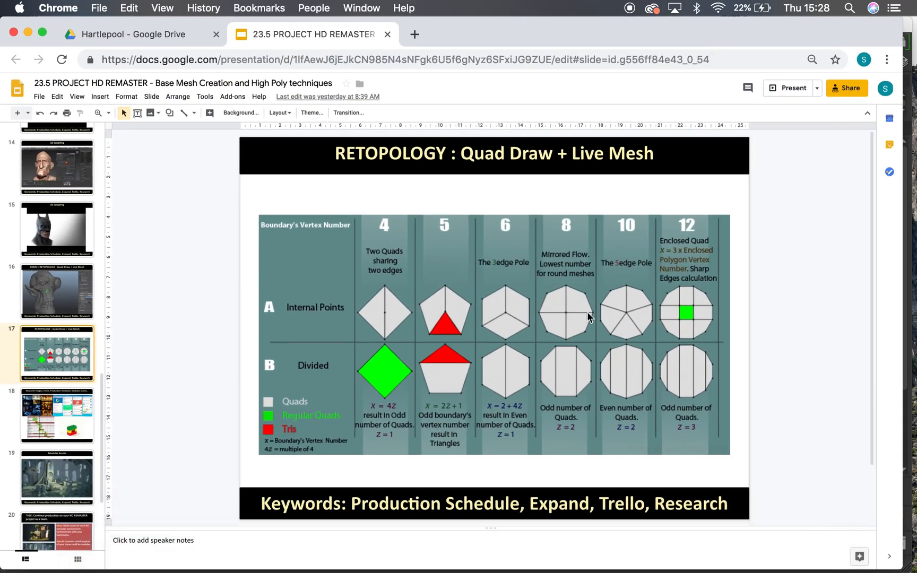